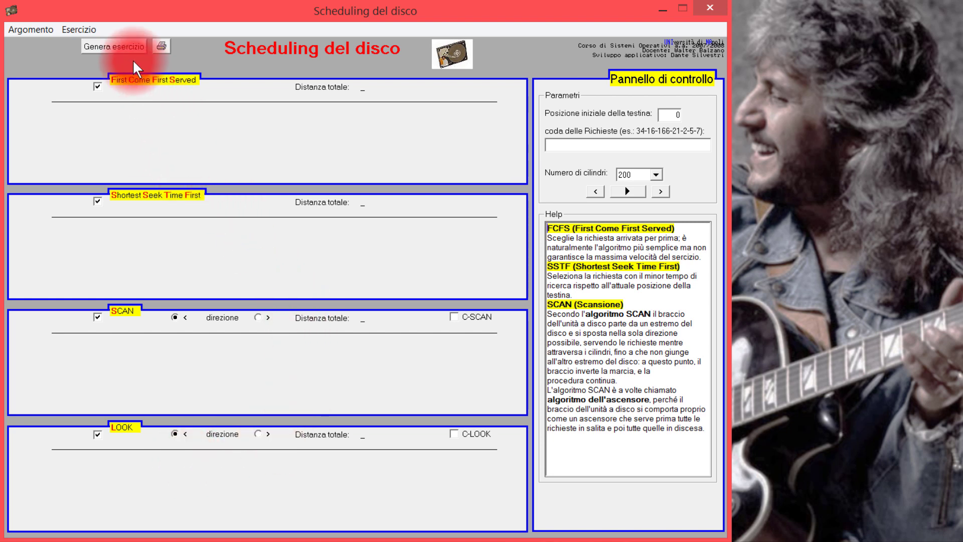
Generate a random exercise and advance the simulation one step to plot the starting head position for all four algorithms
click(124, 47)
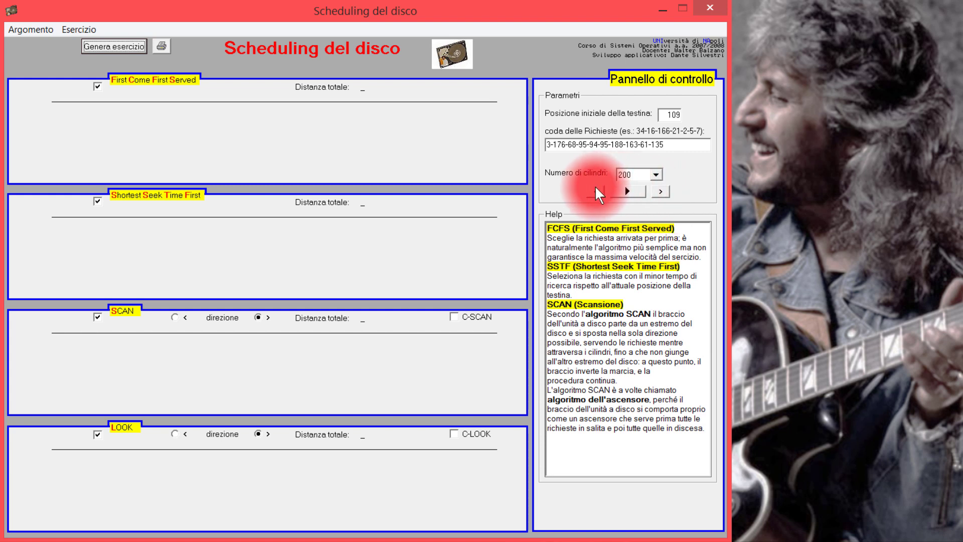
click(663, 190)
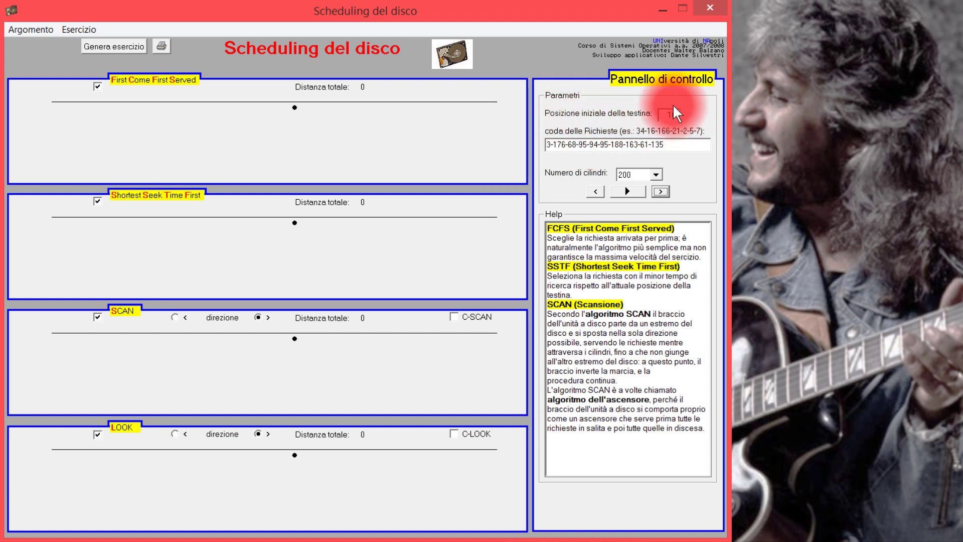
mouse_move(293, 107)
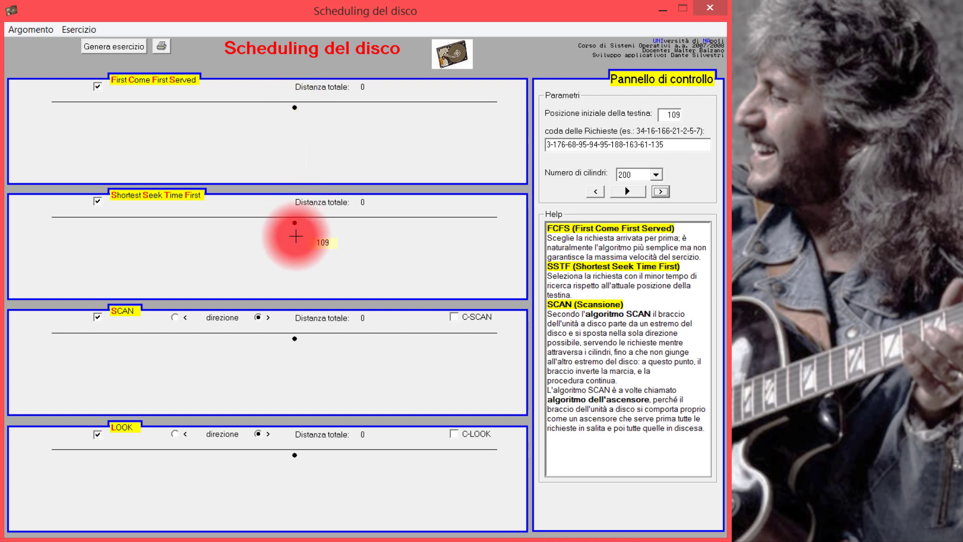
mouse_move(292, 336)
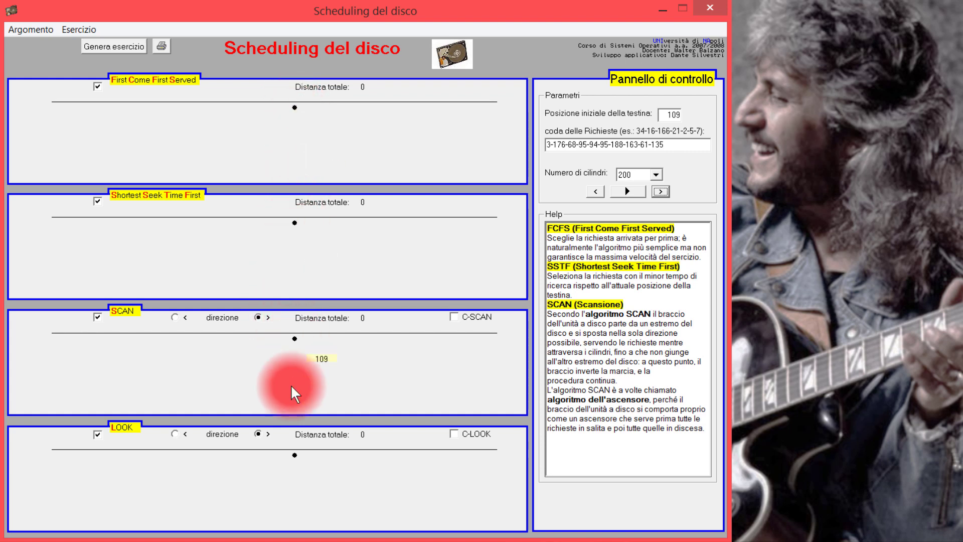
mouse_move(294, 452)
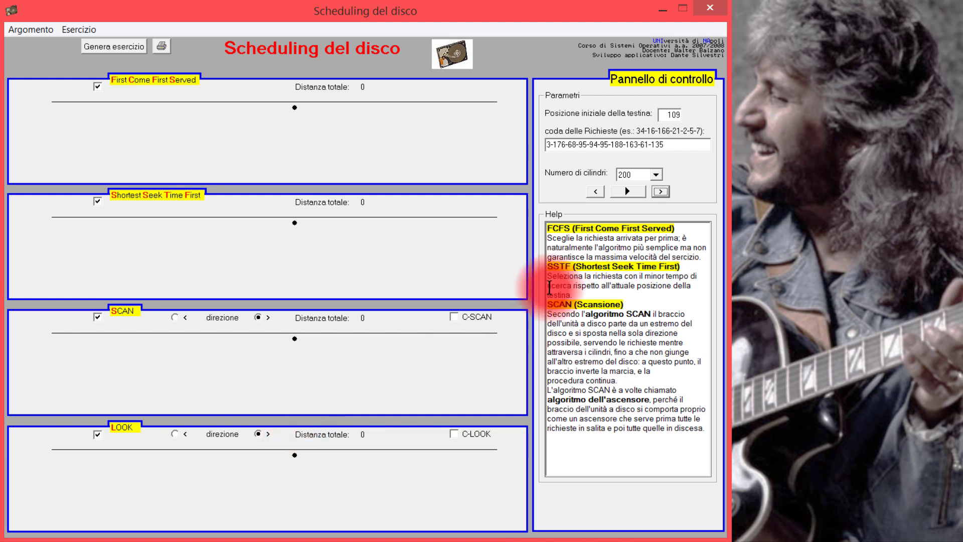
Advance the simulation one request at a time until every request in the queue is served by all four algorithms
click(661, 190)
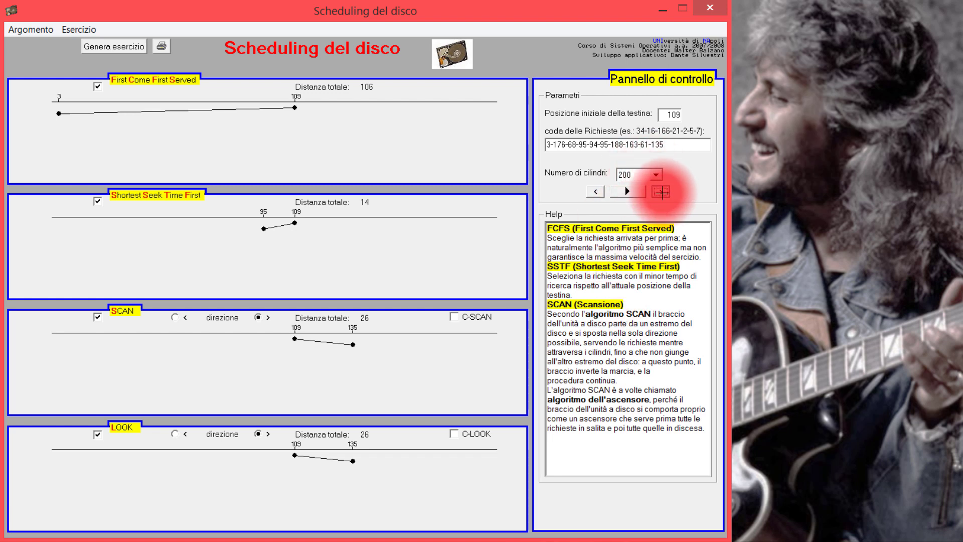
click(661, 191)
click(661, 192)
click(661, 191)
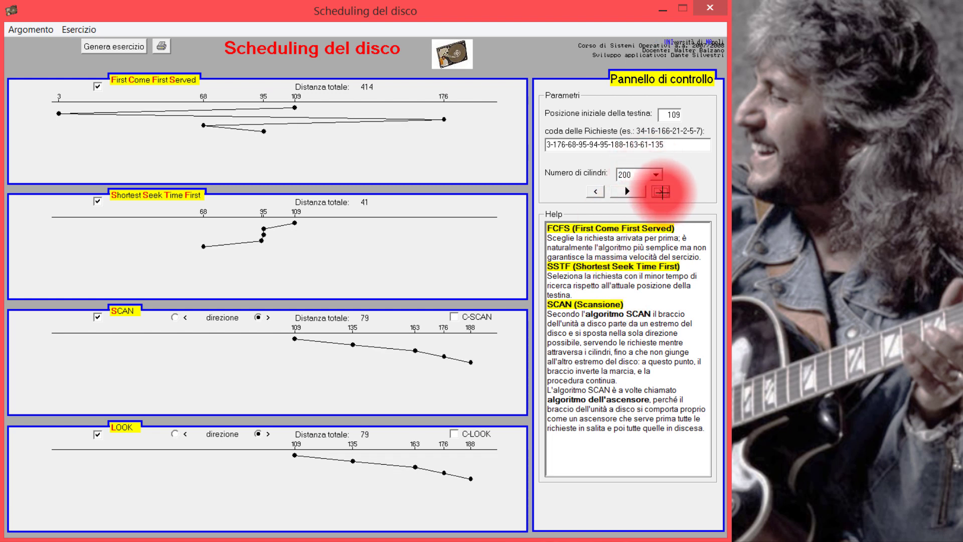
click(661, 192)
click(661, 191)
click(661, 191)
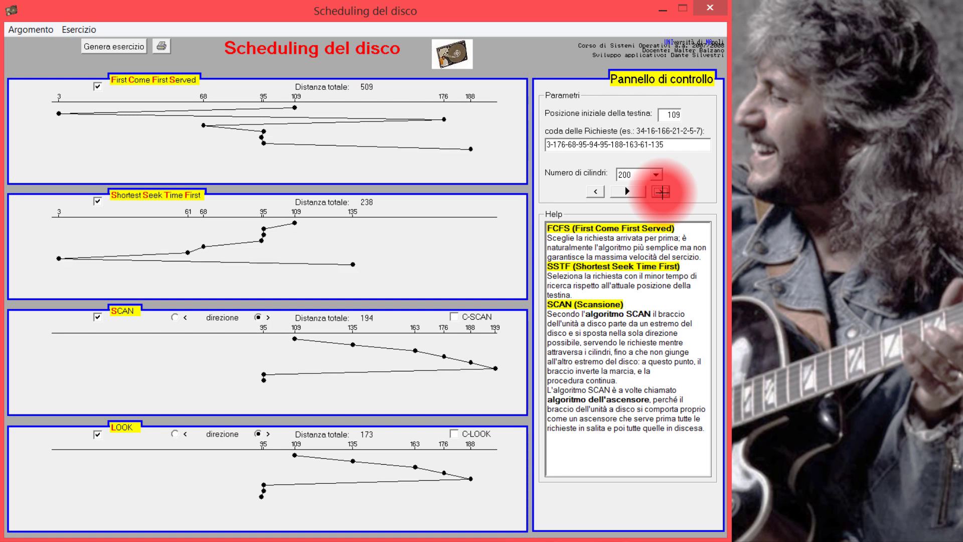
click(661, 192)
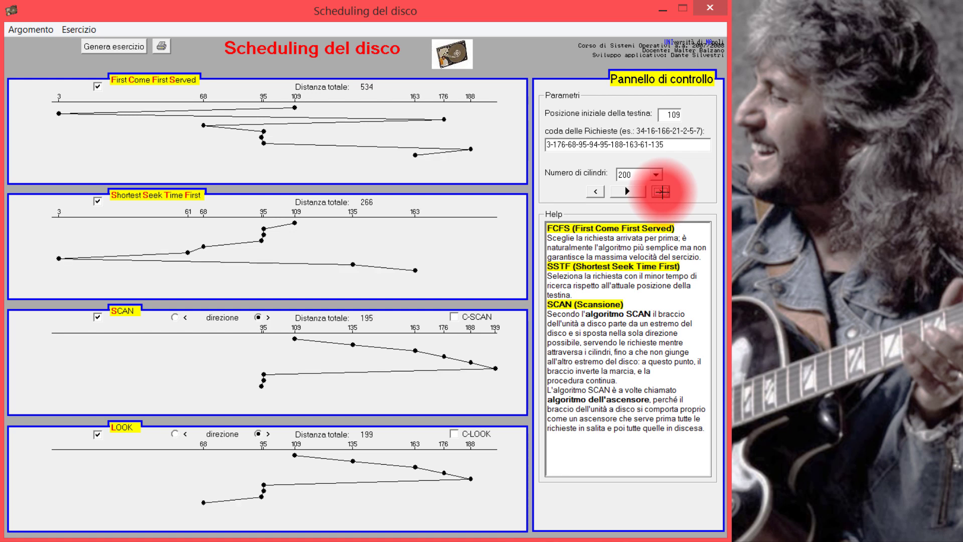
click(661, 191)
click(661, 191)
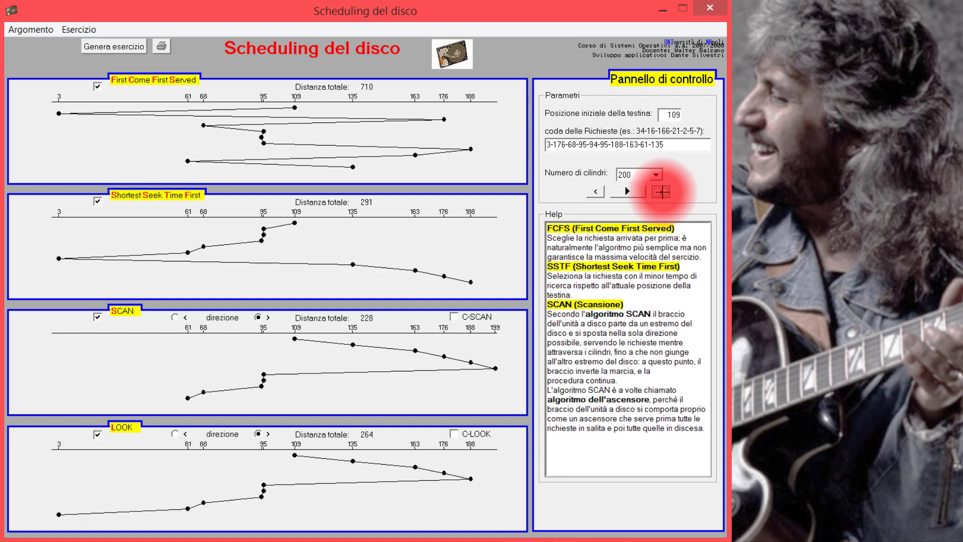
click(661, 192)
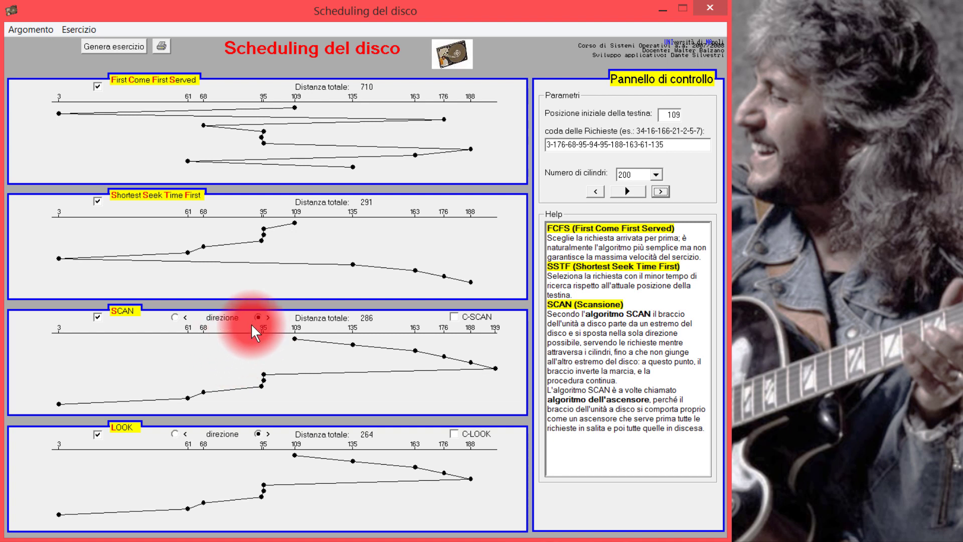
Switch the SCAN direction to <, back to > and again to < to compare the total distances
click(175, 317)
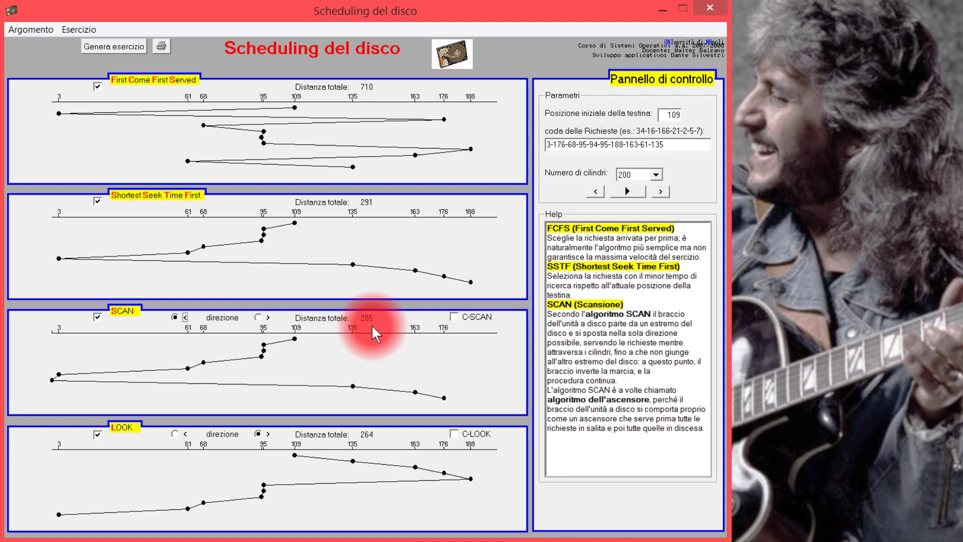
click(258, 318)
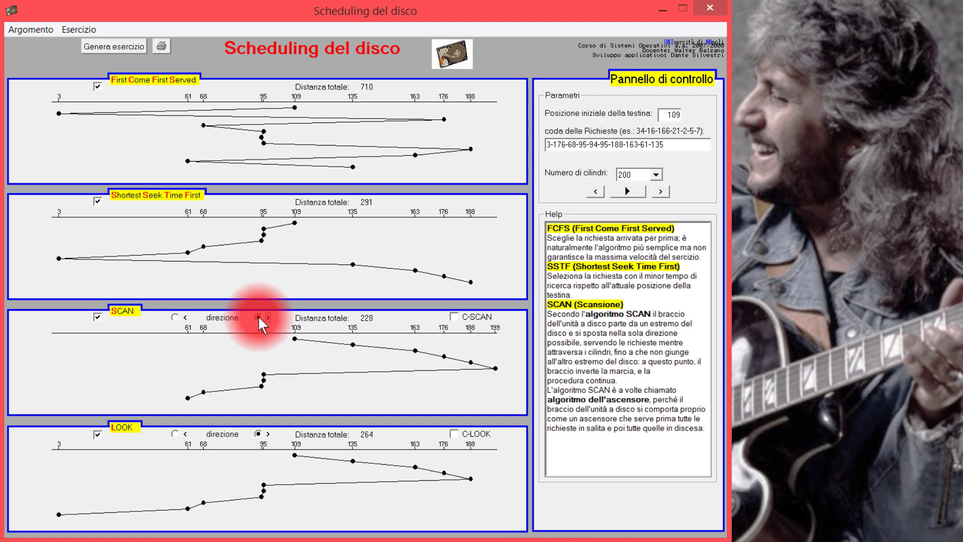
click(175, 317)
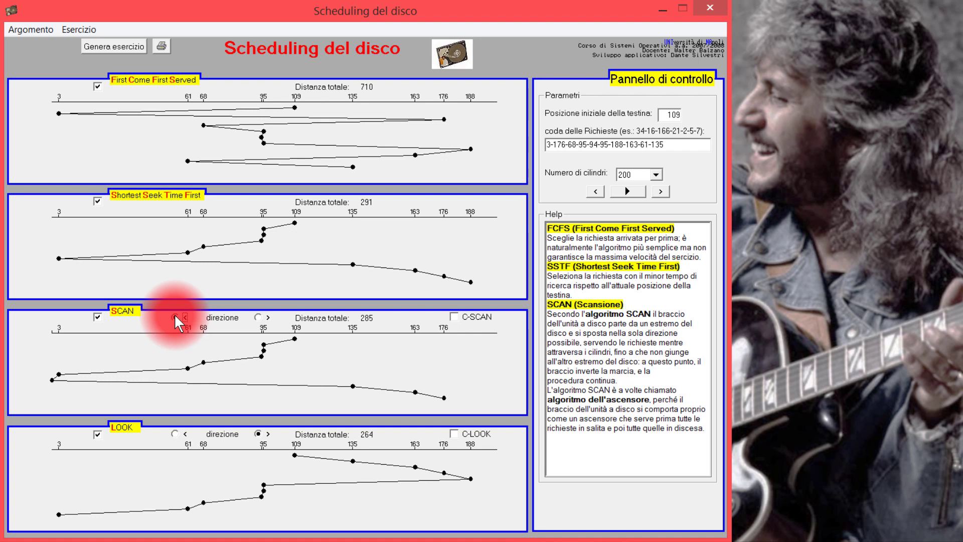
Enable C-SCAN and set its direction to >, and enable C-LOOK with its direction set to <
click(454, 317)
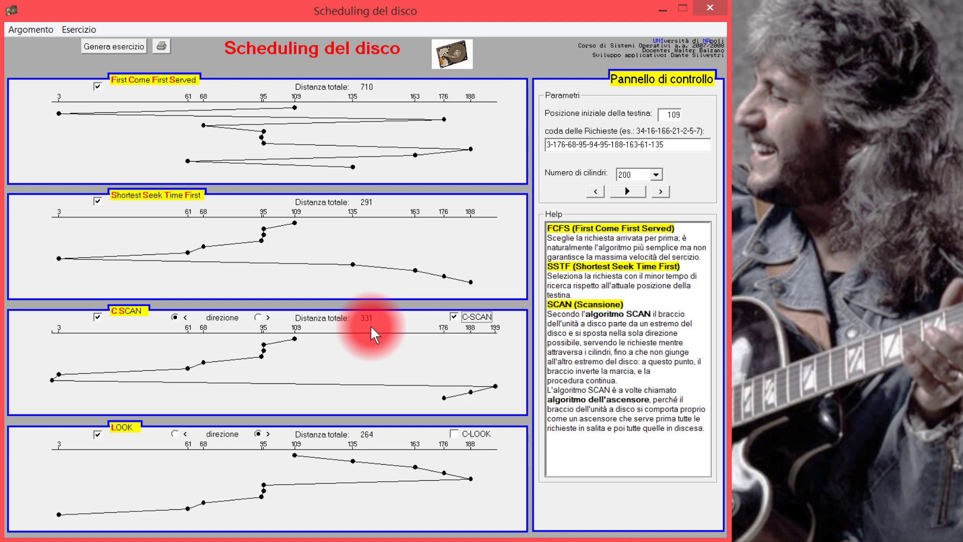
click(258, 317)
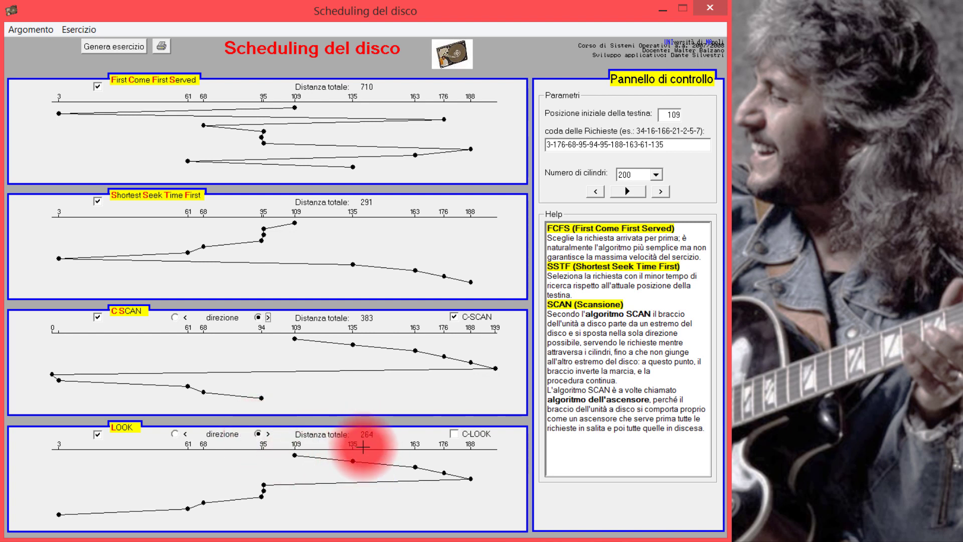
click(455, 433)
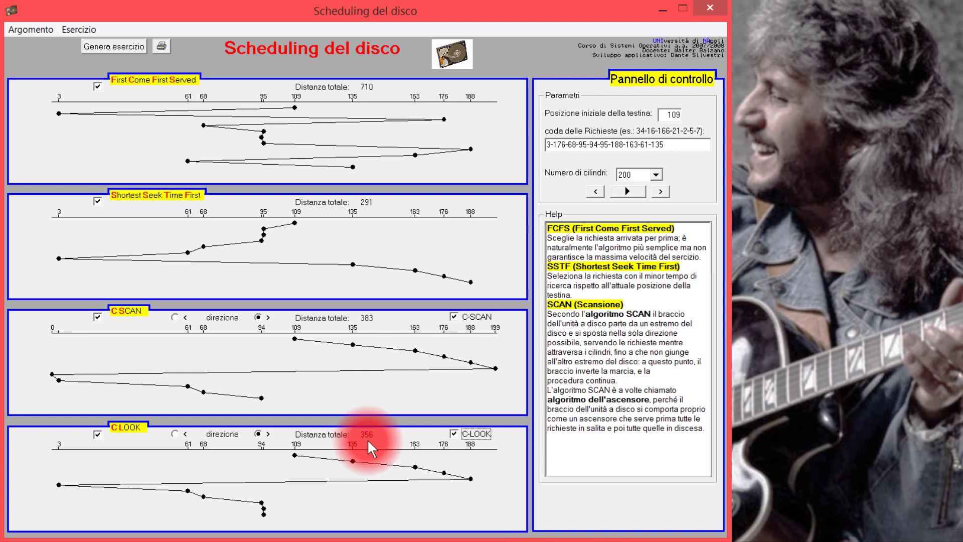
click(174, 432)
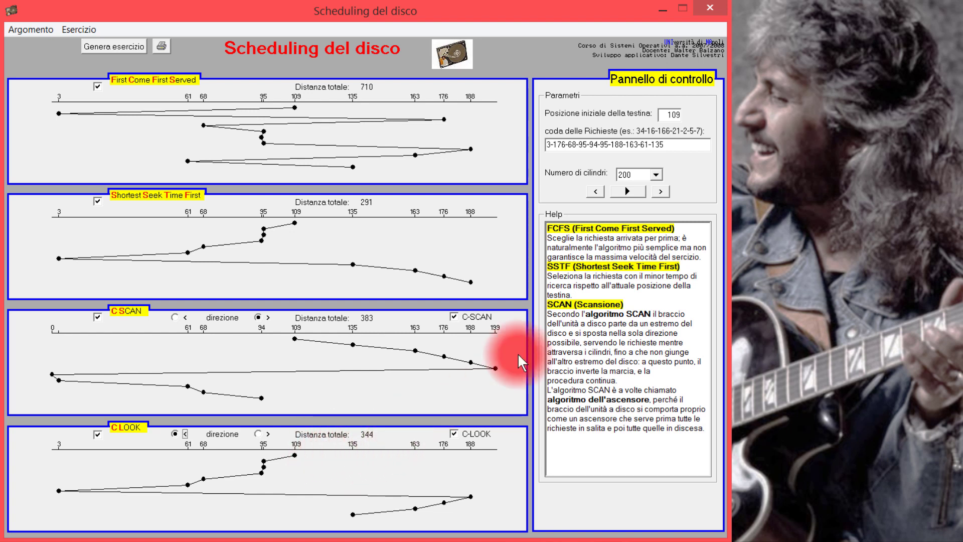
Generate a second random exercise and run the whole simulation at once with the C-SCAN and C-LOOK variants enabled
click(133, 47)
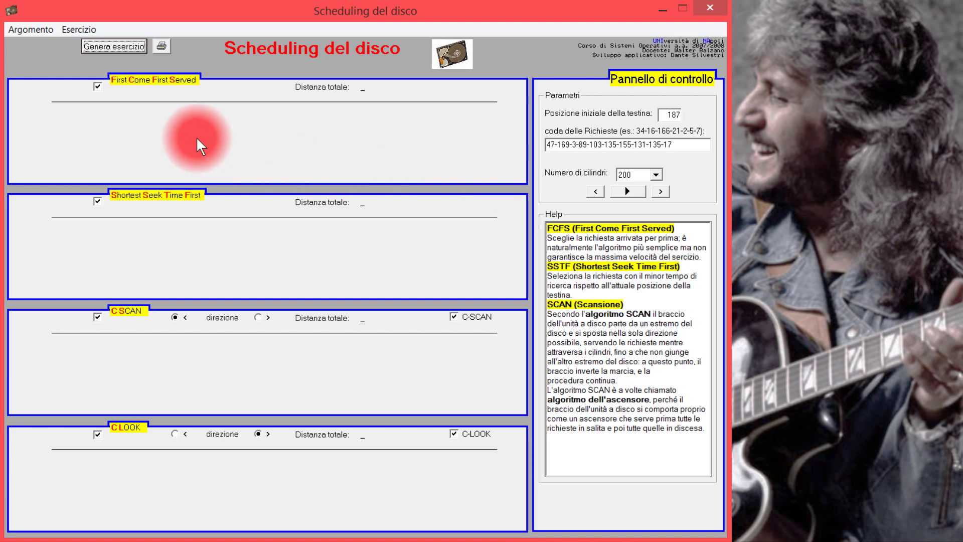
click(636, 191)
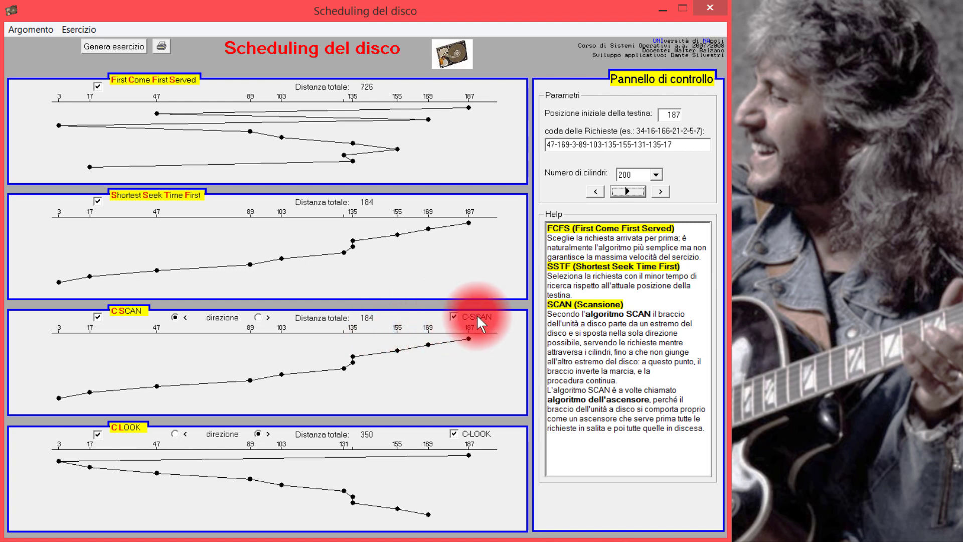
Compare SCAN and C-SCAN by toggling the variant, set the direction to >, and leave C-SCAN disabled
click(454, 316)
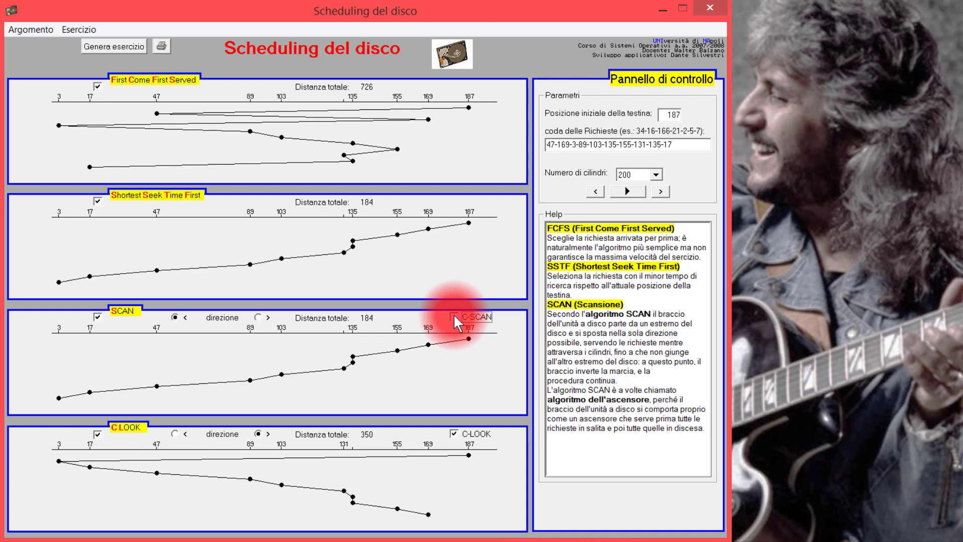
click(454, 315)
click(454, 315)
click(454, 316)
click(257, 317)
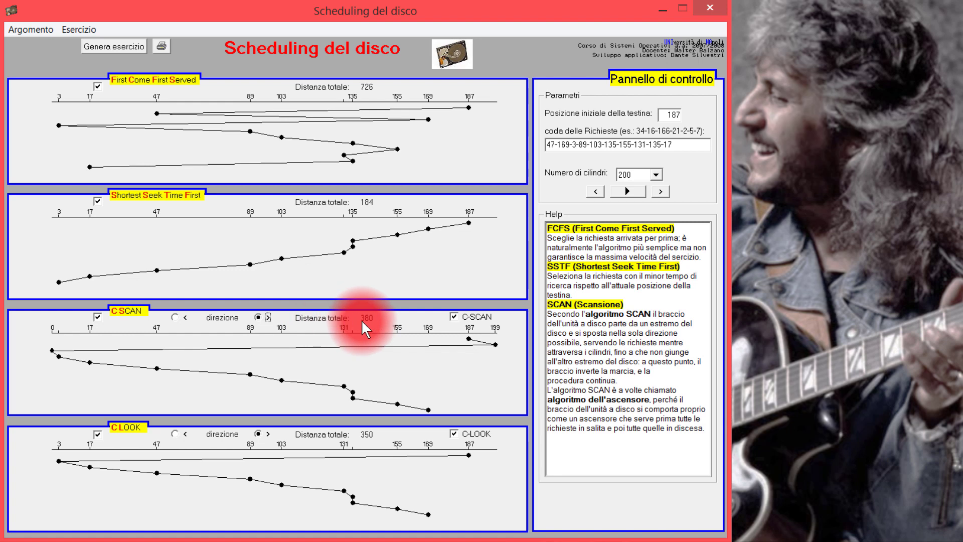
click(454, 316)
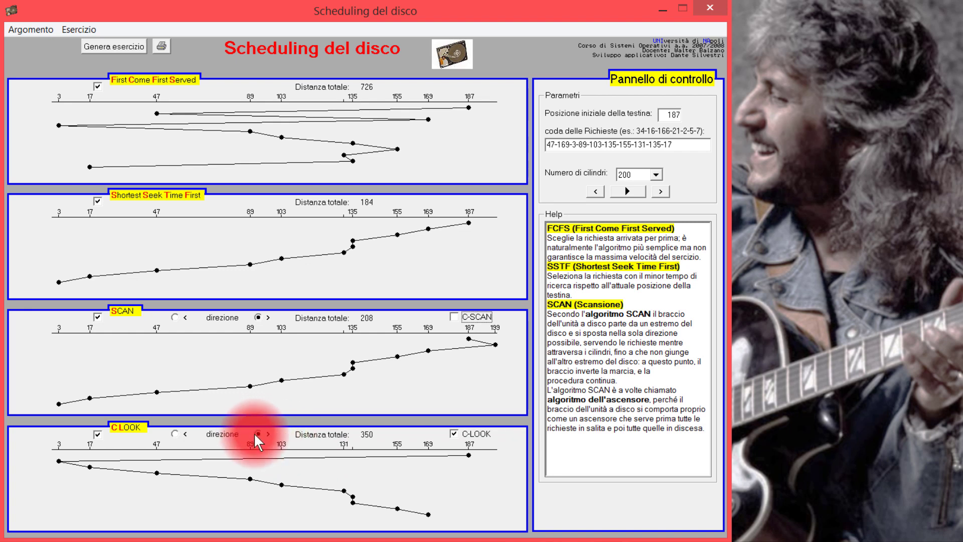
Set the C-LOOK direction to < and disable the circular variant to return to plain LOOK
click(175, 433)
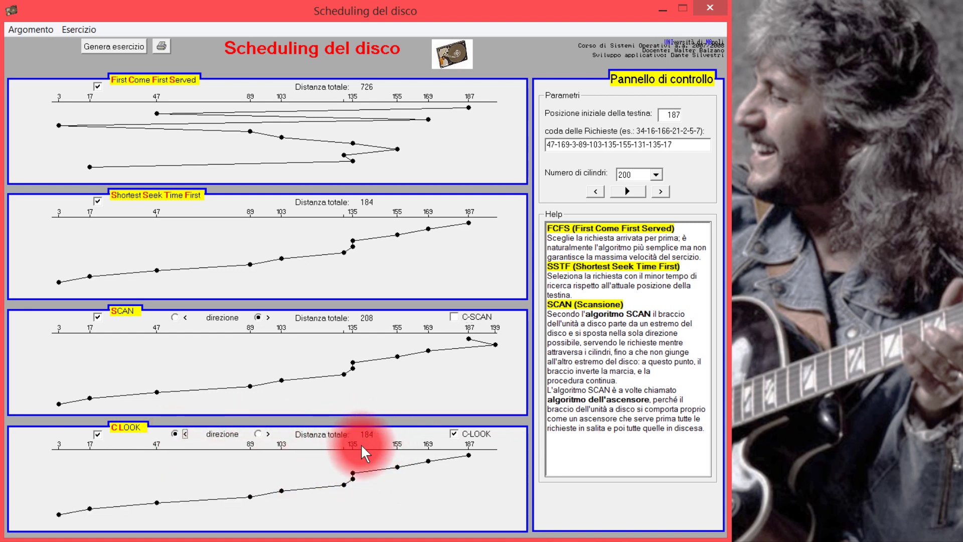
click(455, 433)
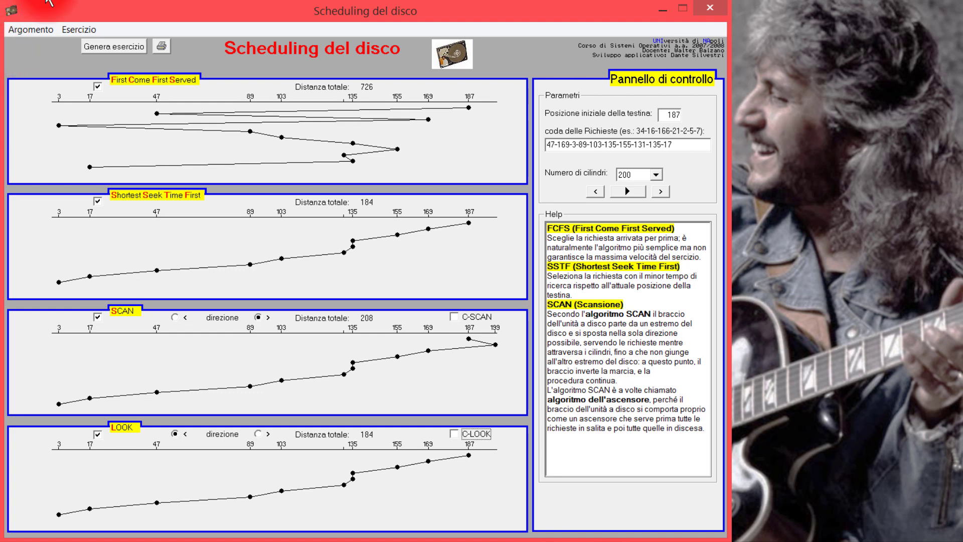
Generate another random exercise and run the full simulation with FCFS, SSTF, plain SCAN and plain LOOK
click(113, 44)
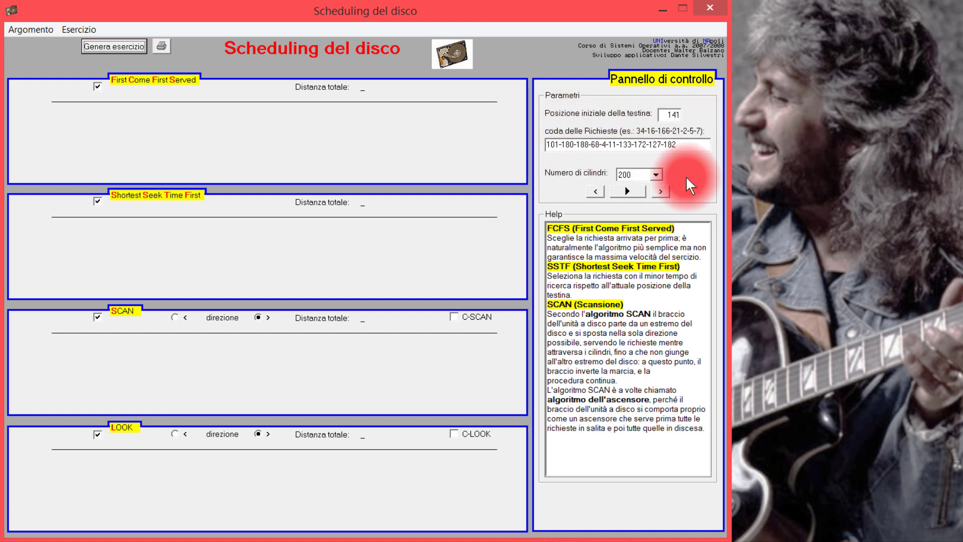
click(634, 189)
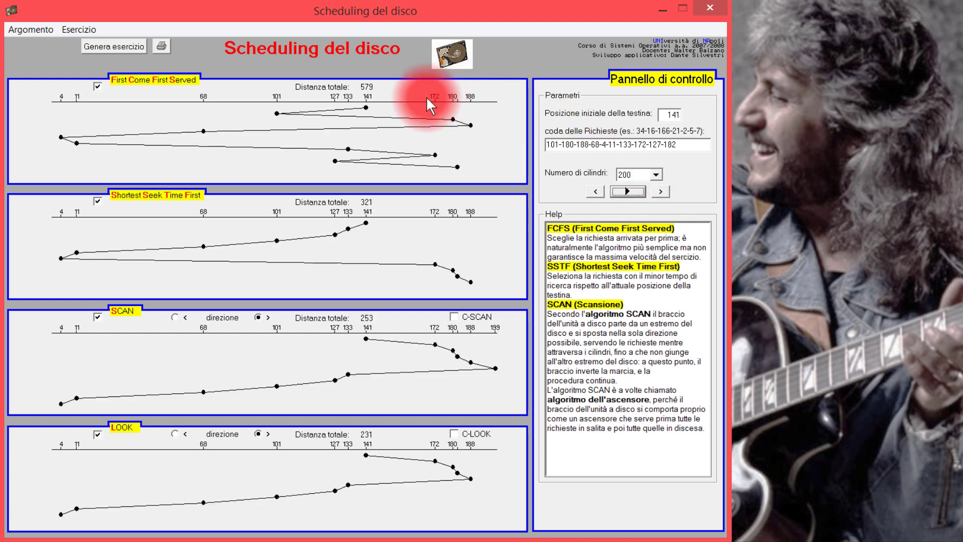